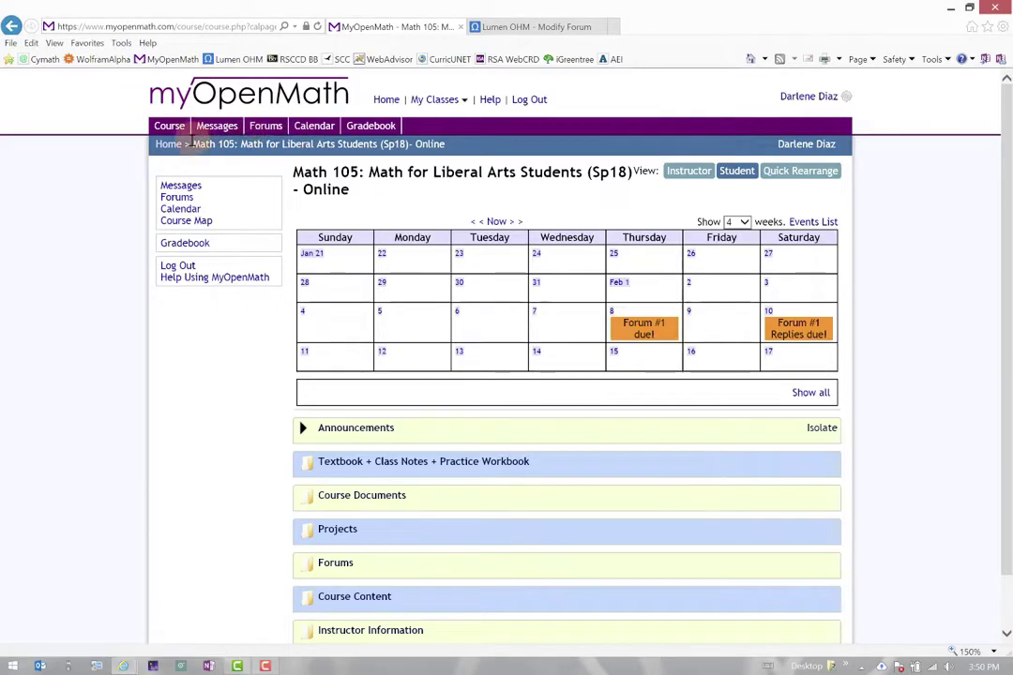
- Open Forum #1: Introductions from its February 8 due date on the course calendar
left_click(177, 199)
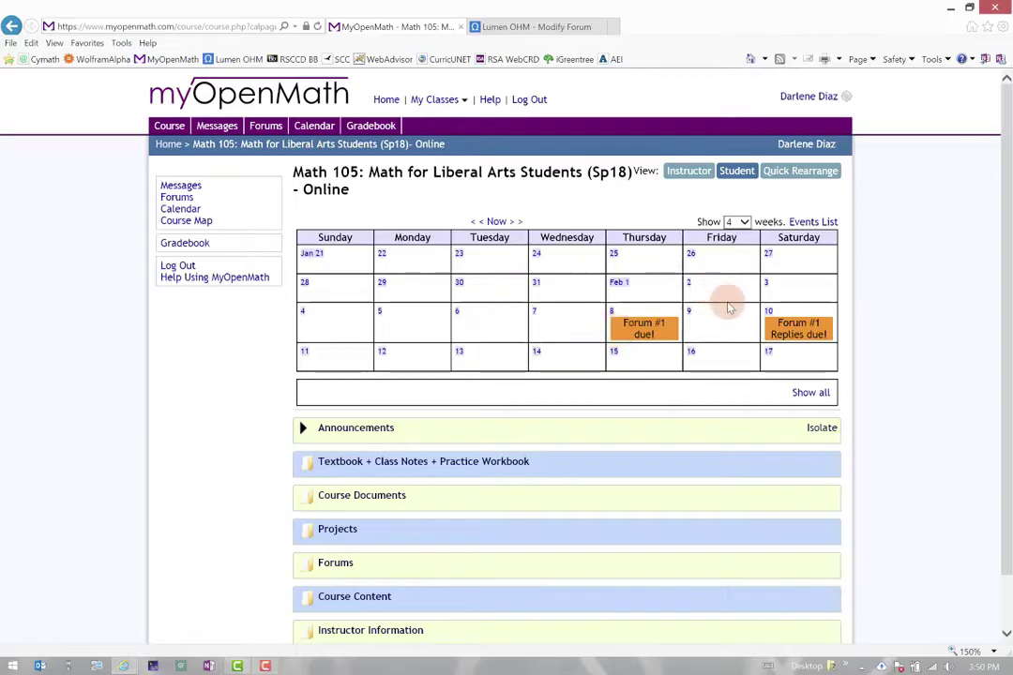
scroll(733, 315, "down", 1)
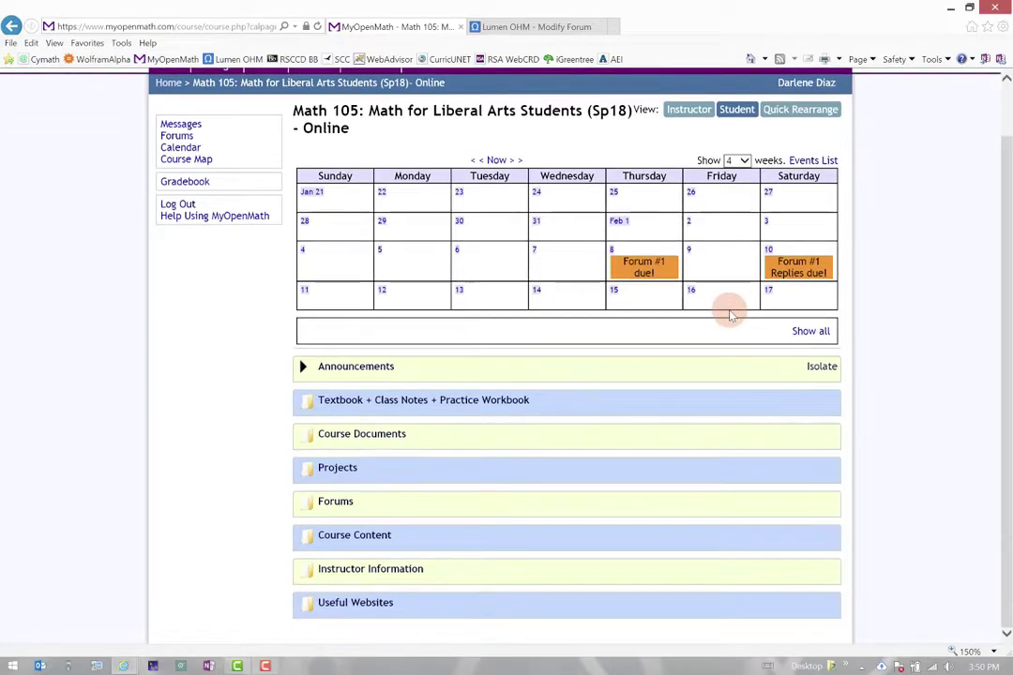
left_click(647, 270)
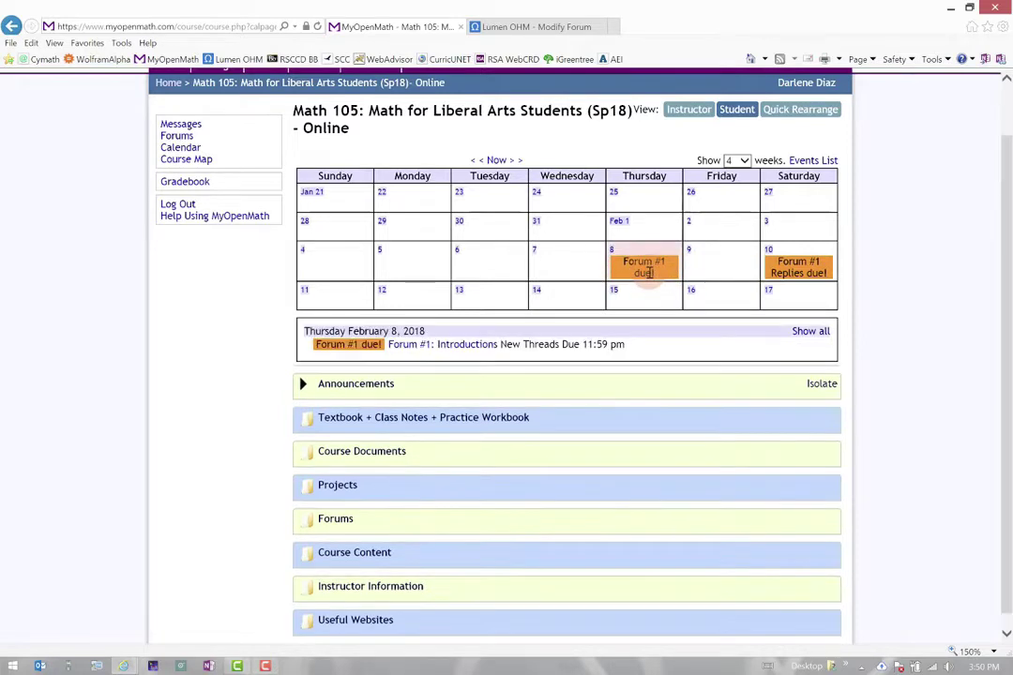
left_click(443, 348)
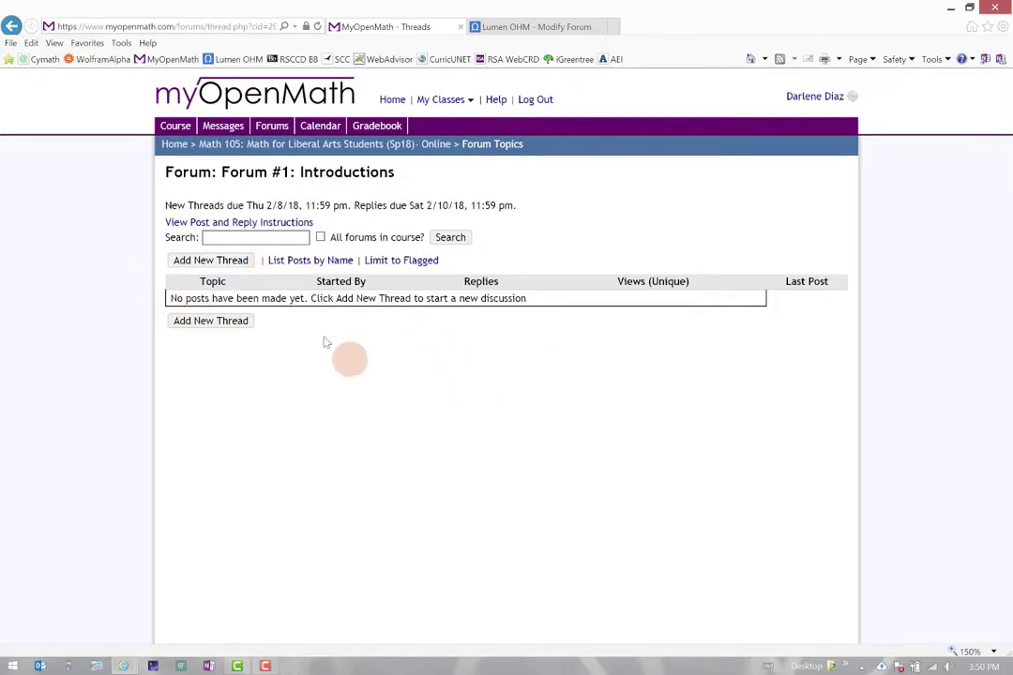
- Show the post and reply instructions of Forum #1 and read through the posting questions, grading rubric and reply requirements
left_click(235, 225)
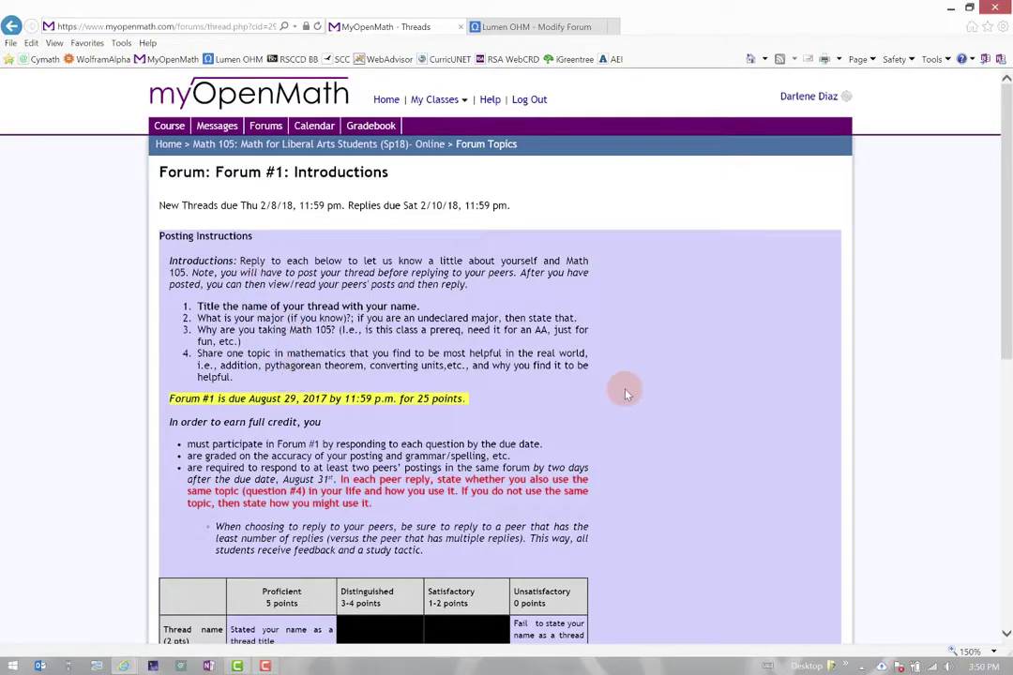
scroll(626, 394, "down", 1)
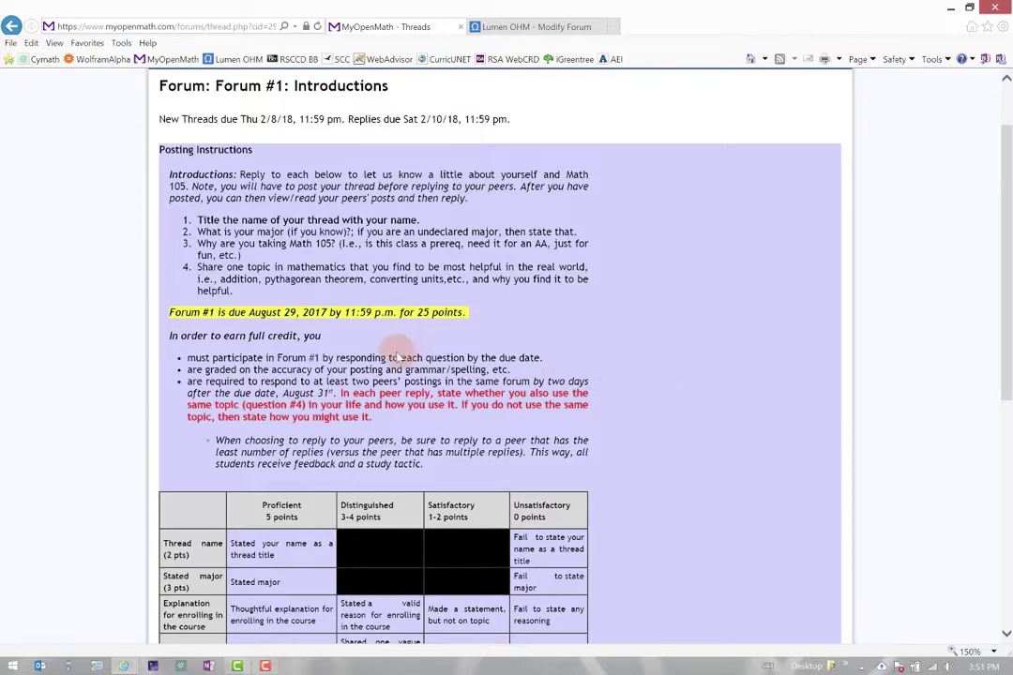
scroll(419, 339, "down", 1)
scroll(418, 352, "down", 2)
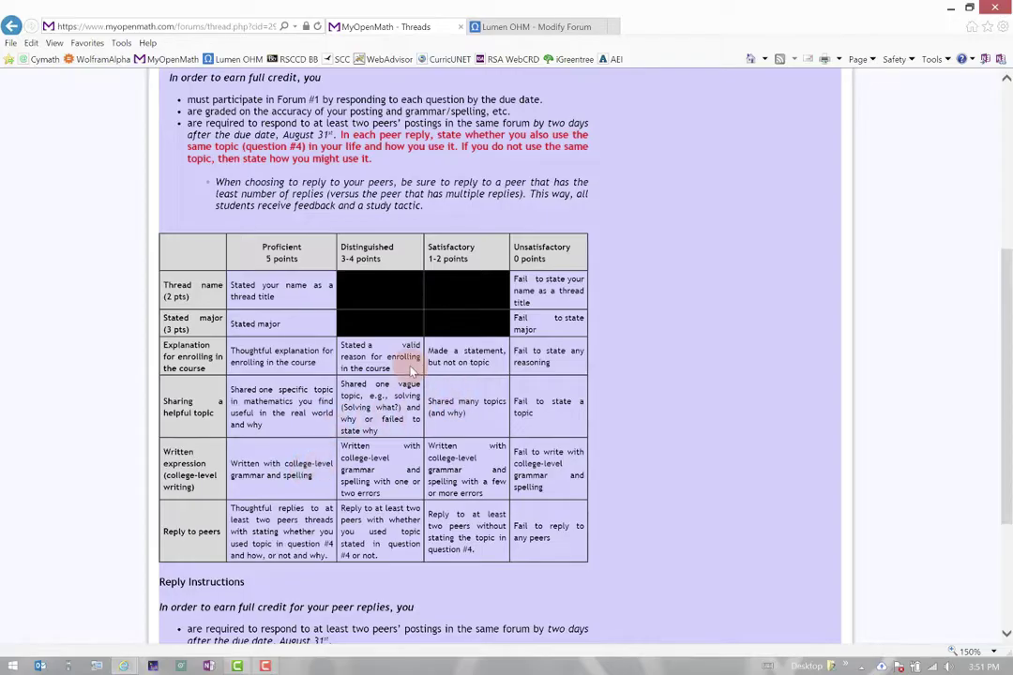
scroll(431, 349, "down", 3)
scroll(375, 394, "up", 6)
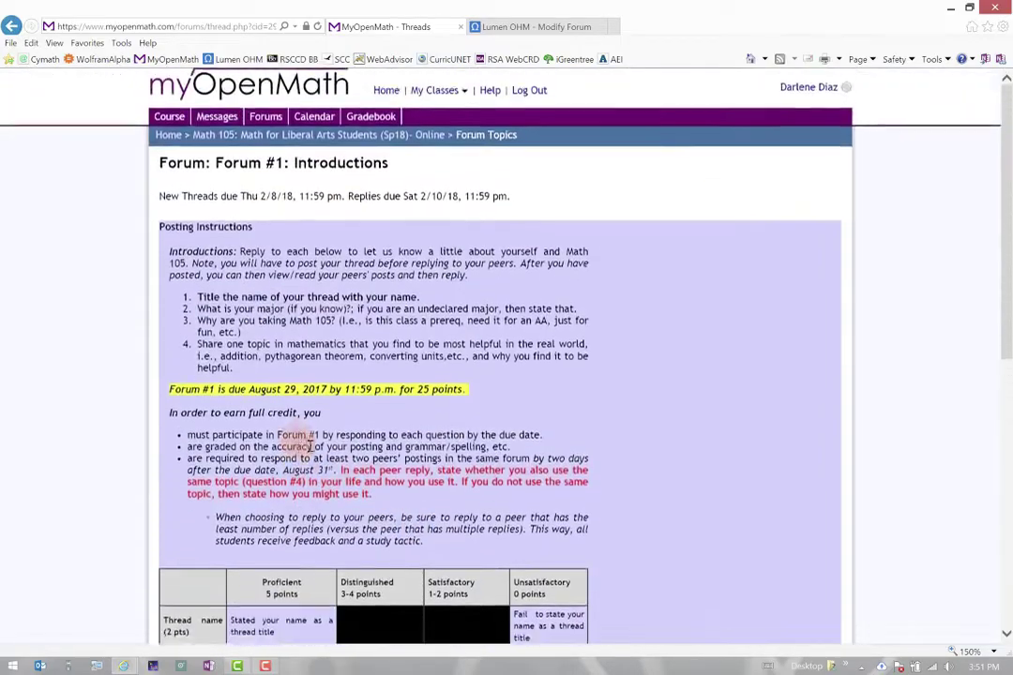
scroll(310, 445, "down", 5)
scroll(319, 446, "down", 3)
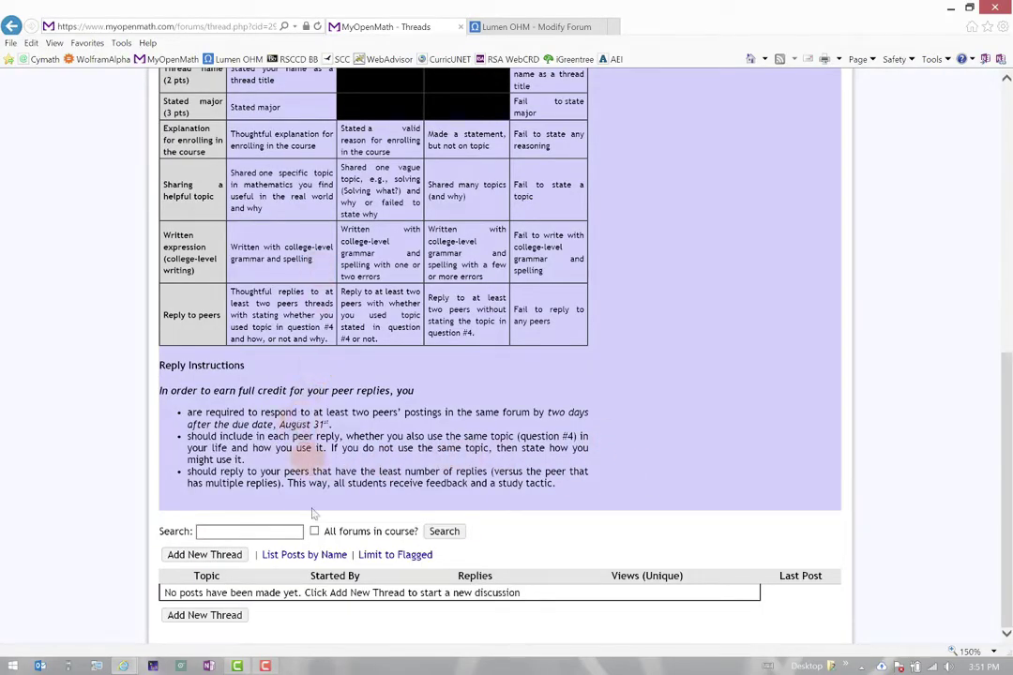
- Start a new thread in Forum #1 with the subject "Test Student", checking the posting instructions for the title rule
left_click(204, 555)
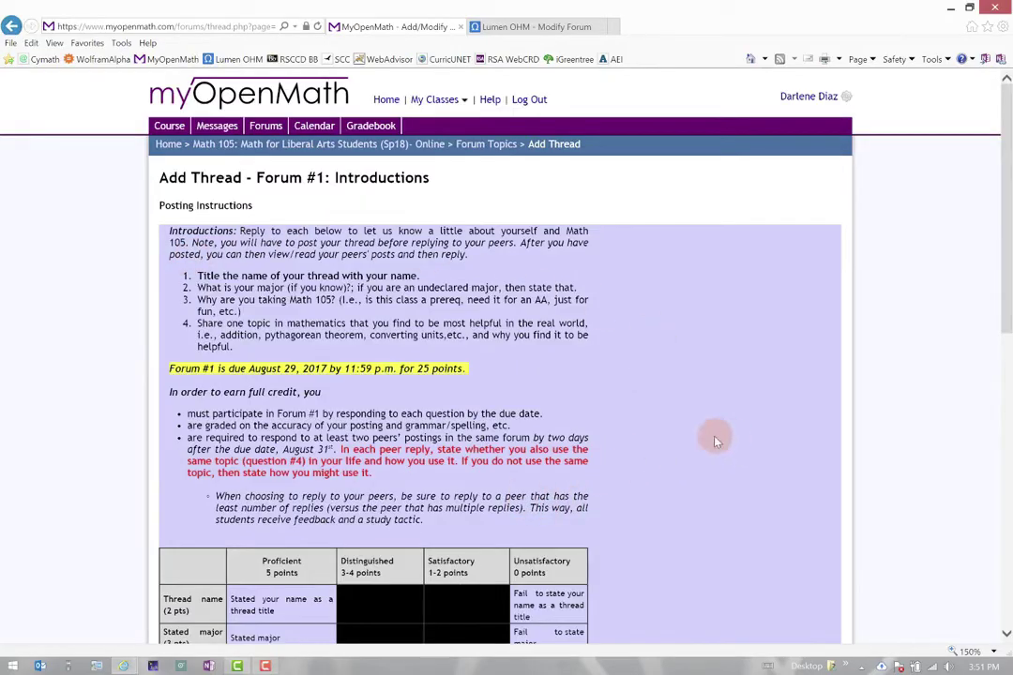
scroll(938, 398, "down", 10)
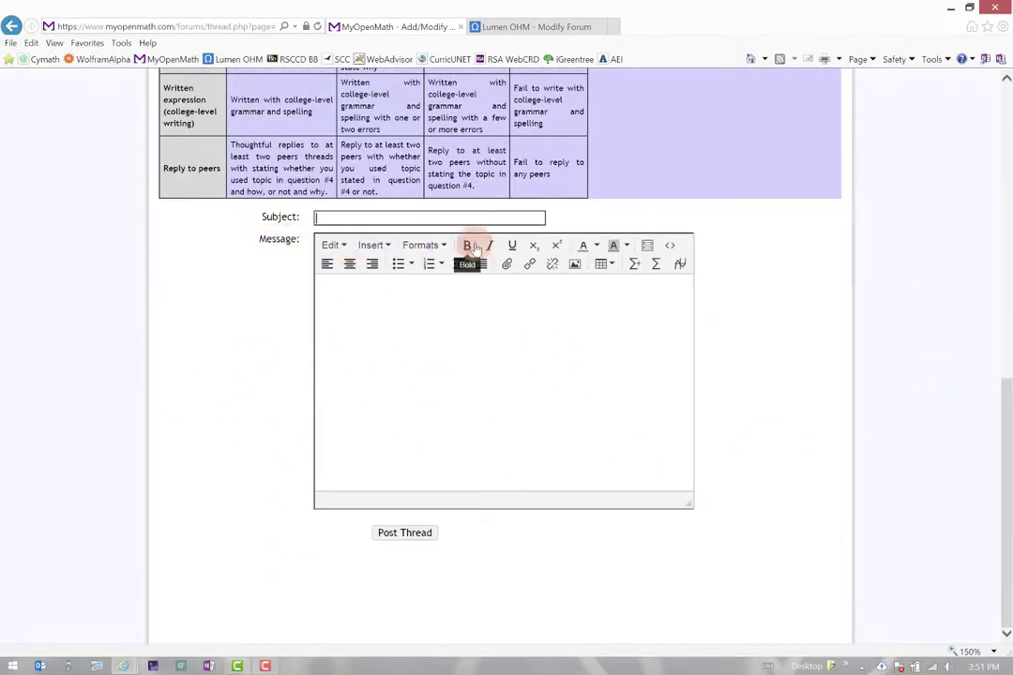
scroll(474, 246, "up", 5)
scroll(478, 248, "up", 2)
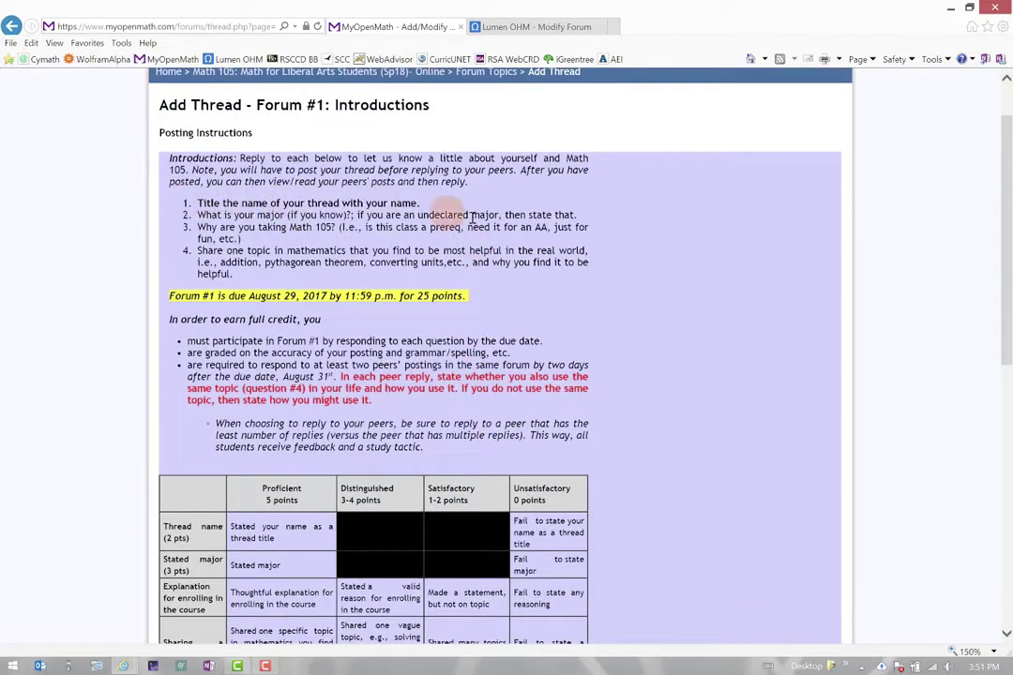
scroll(459, 220, "down", 4)
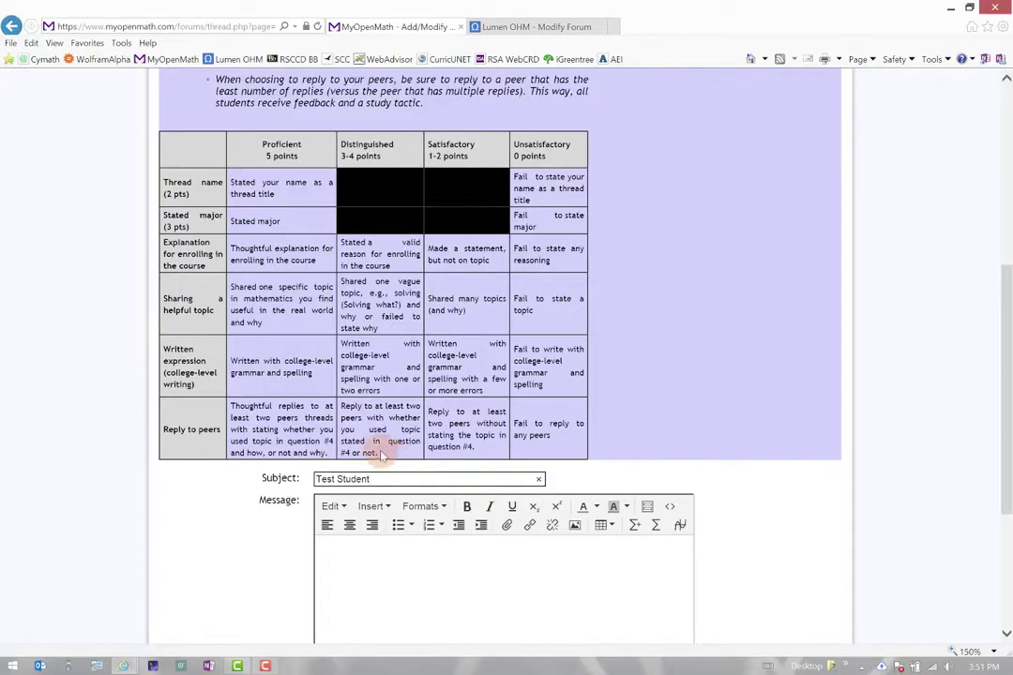
- Write "1. answer the questions..." as the thread's message and post the thread
left_click(472, 575)
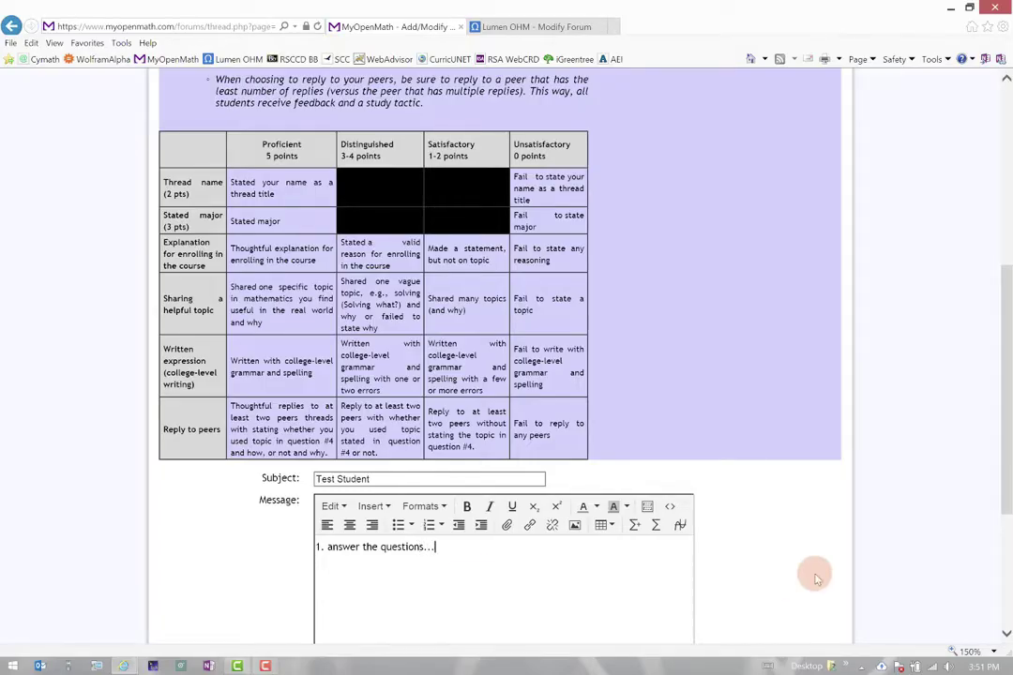
scroll(793, 563, "down", 3)
left_click(422, 533)
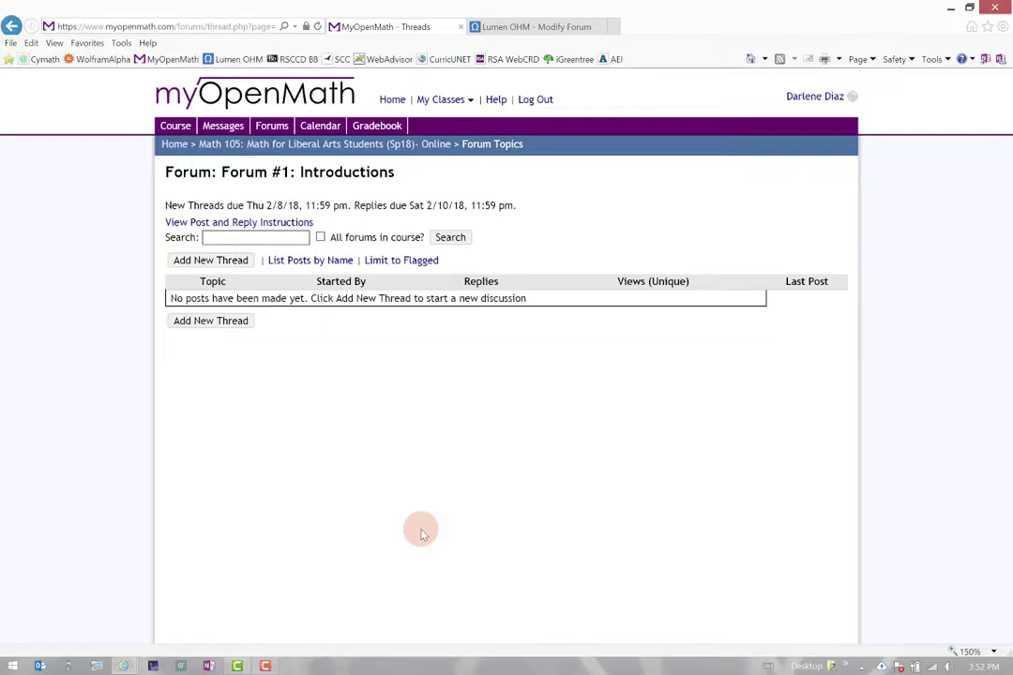
- List the Forum #1 posts by name and expand the Test Student post to read its message
left_click(290, 265)
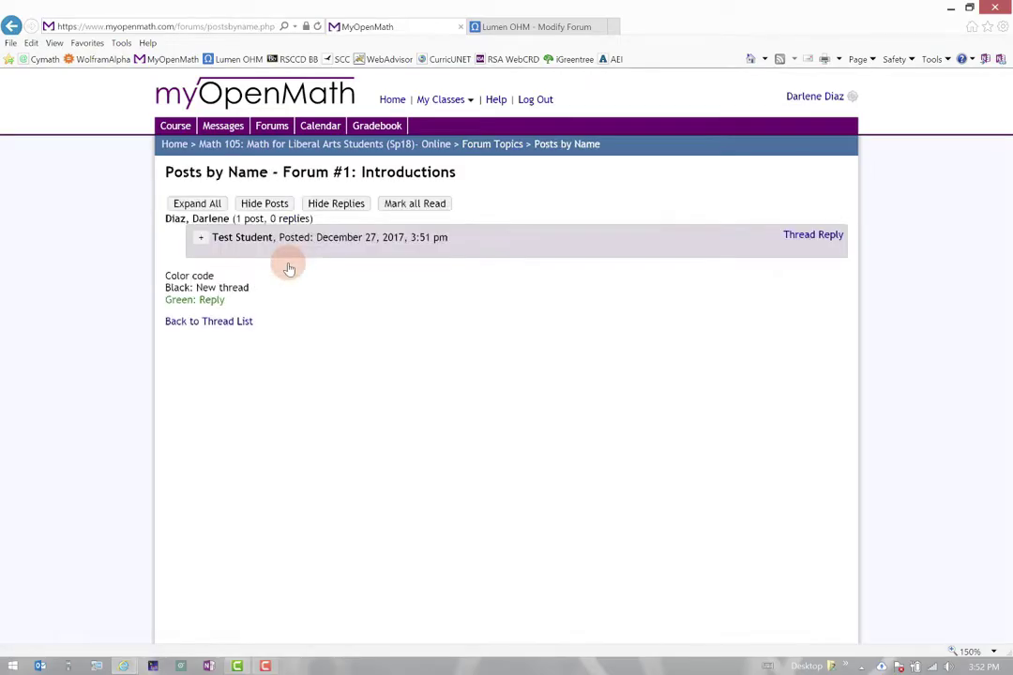
left_click(199, 241)
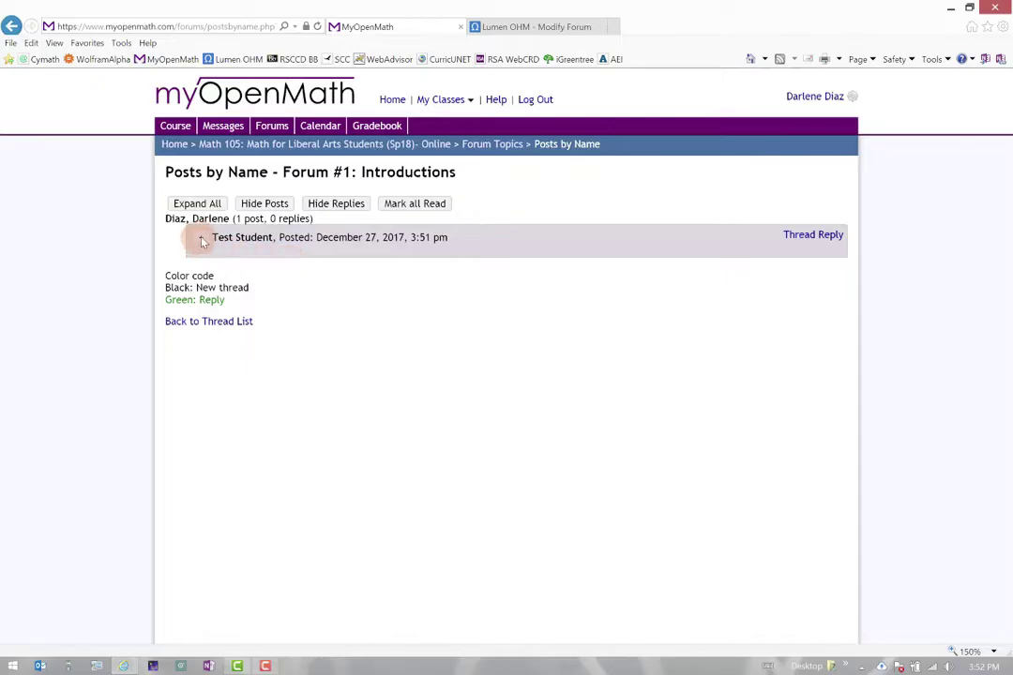
left_click(199, 239)
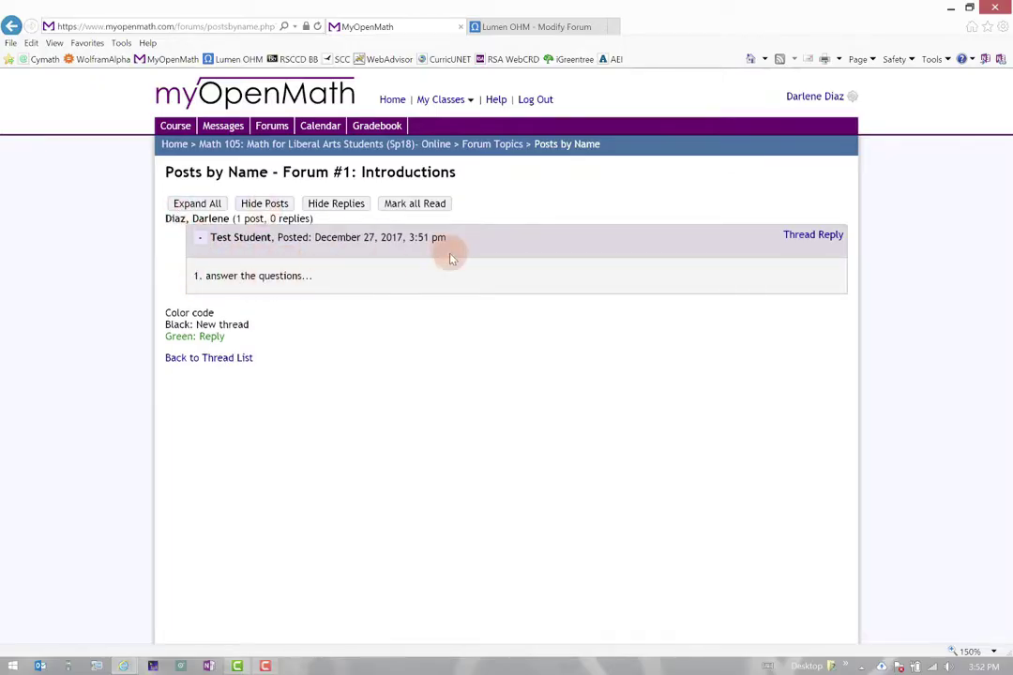
- Go through the course's forum list back to Forum #1: Introductions and open the Test Student thread
left_click(469, 145)
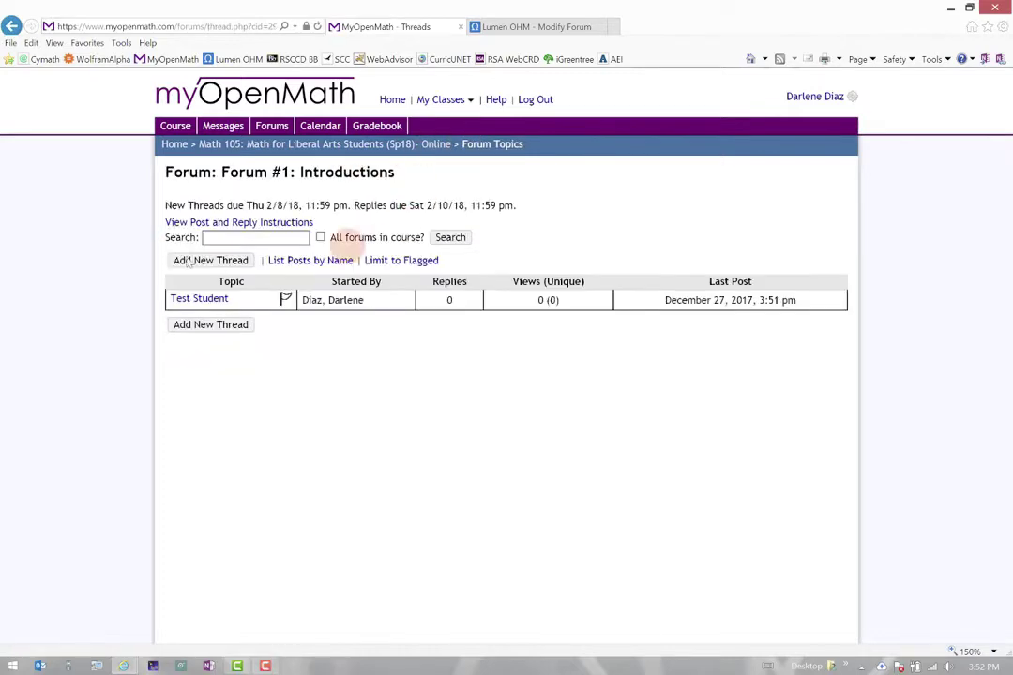
left_click(272, 130)
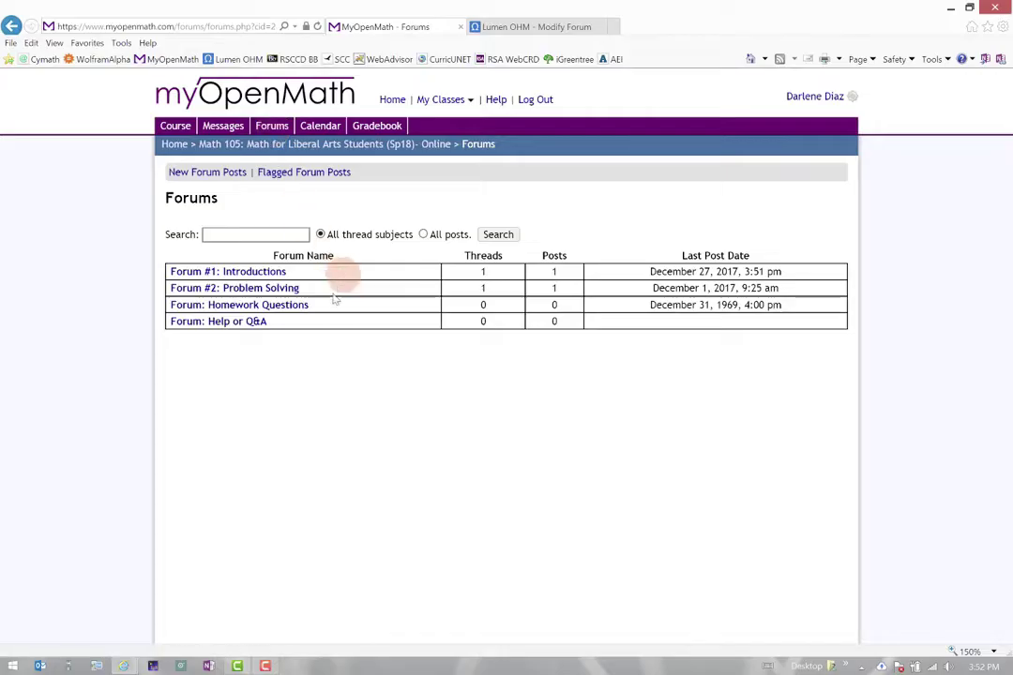
left_click(216, 272)
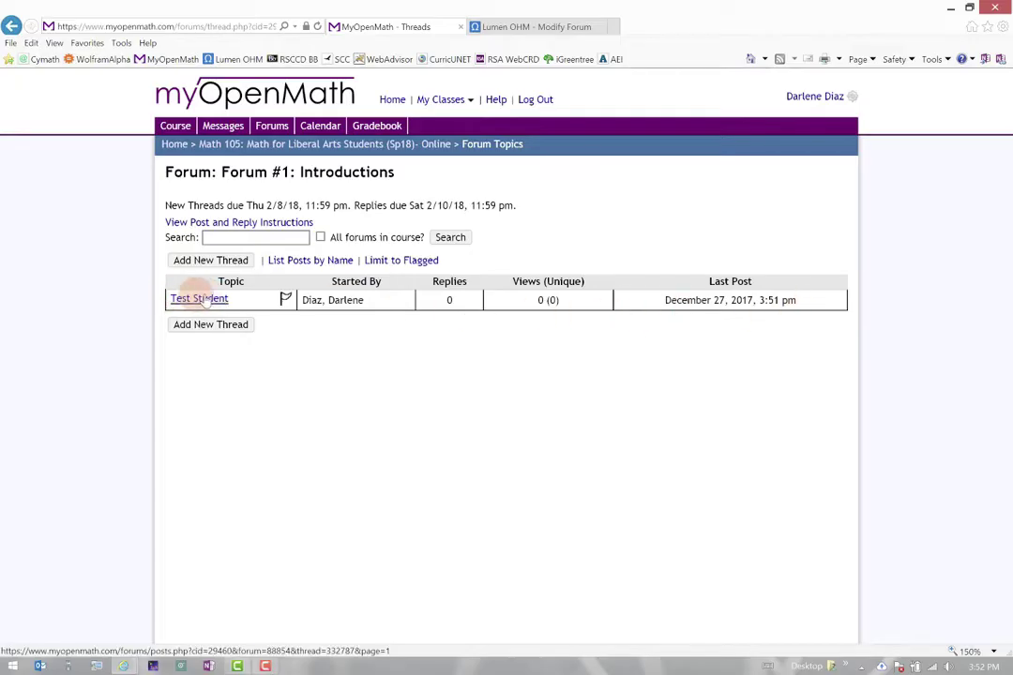
left_click(204, 299)
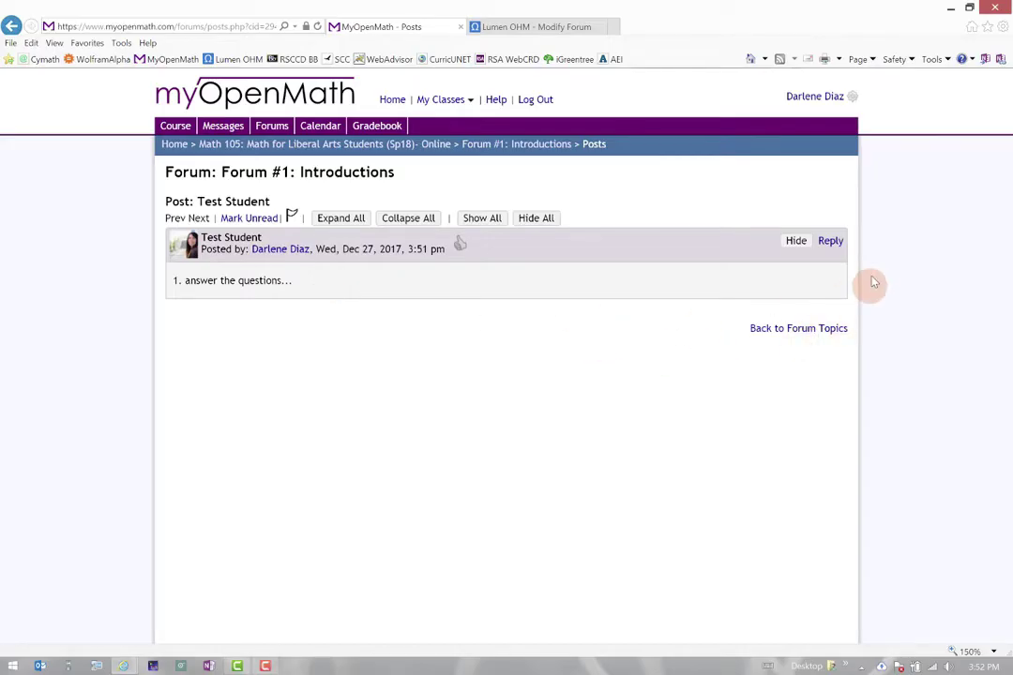
- Post the reply "Wow, great job!" to the Test Student thread after reviewing the reply requirements, and like that reply
left_click(830, 241)
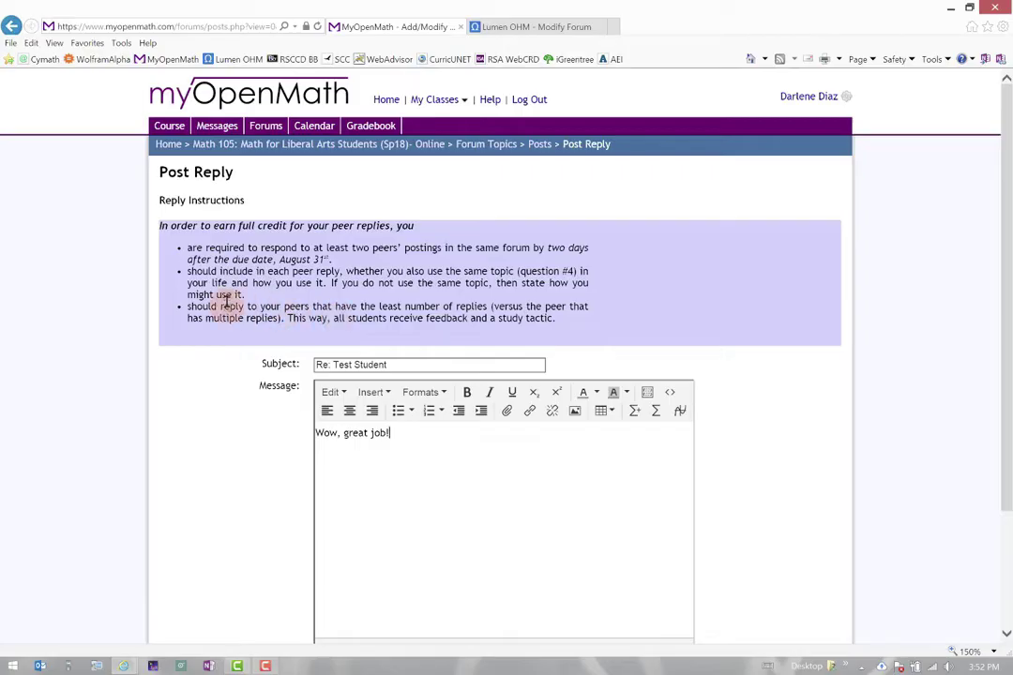
left_click_drag(291, 272, 251, 291)
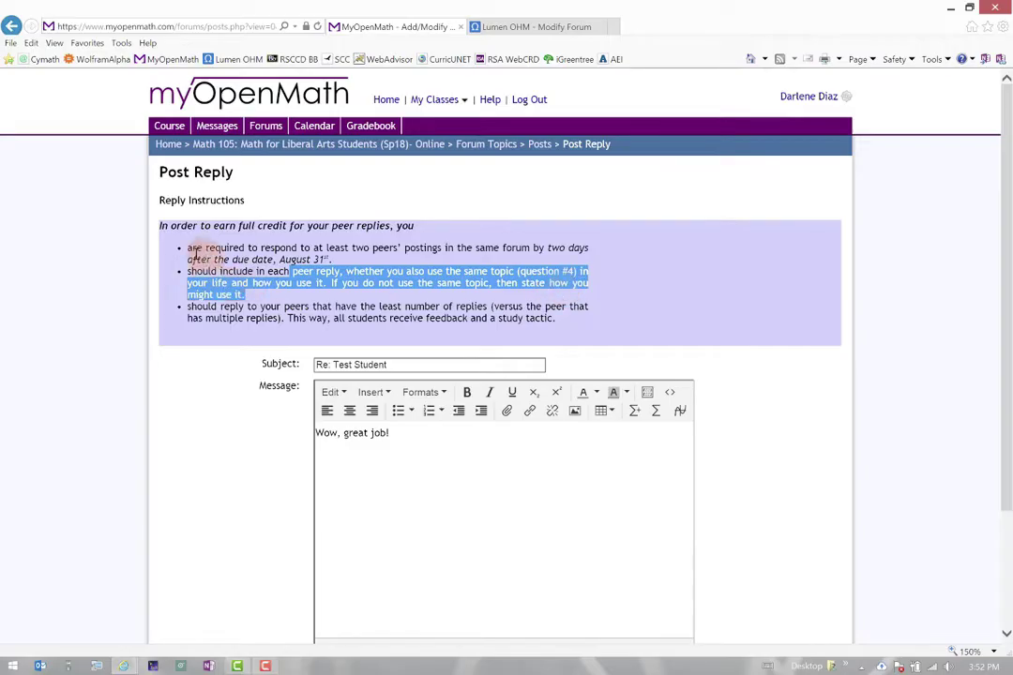
left_click_drag(191, 249, 357, 260)
left_click(365, 284)
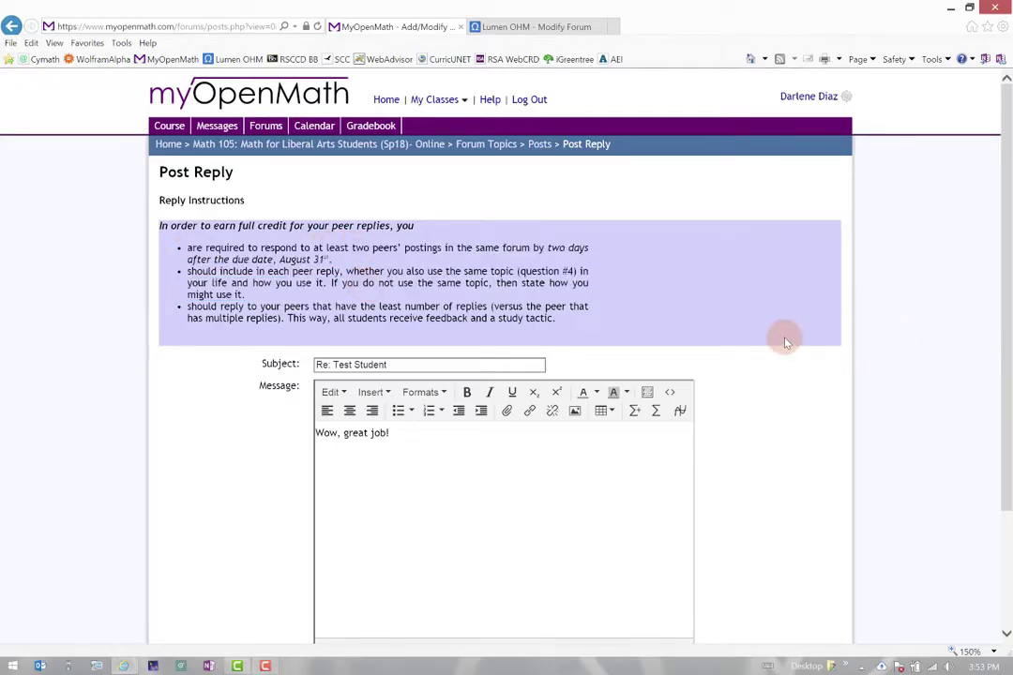
scroll(781, 337, "down", 2)
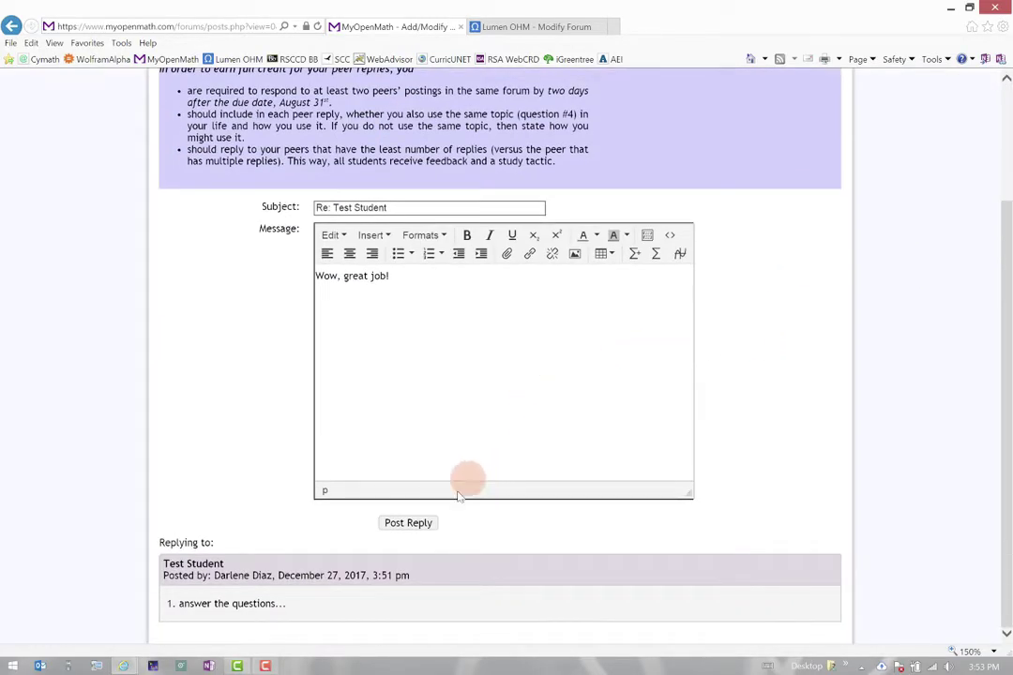
left_click(424, 522)
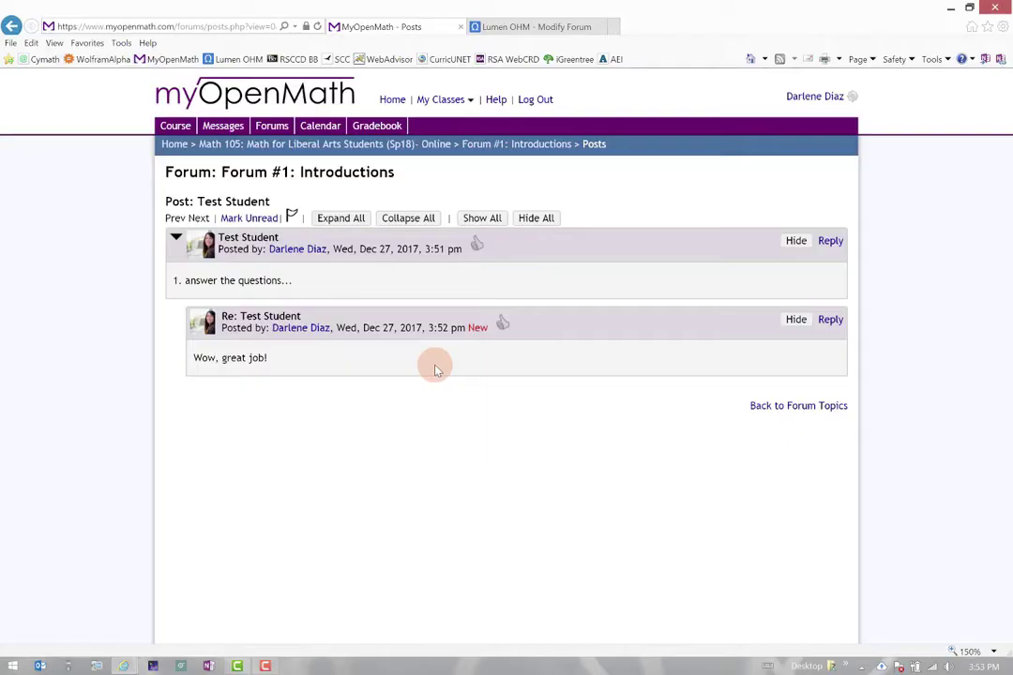
left_click(503, 324)
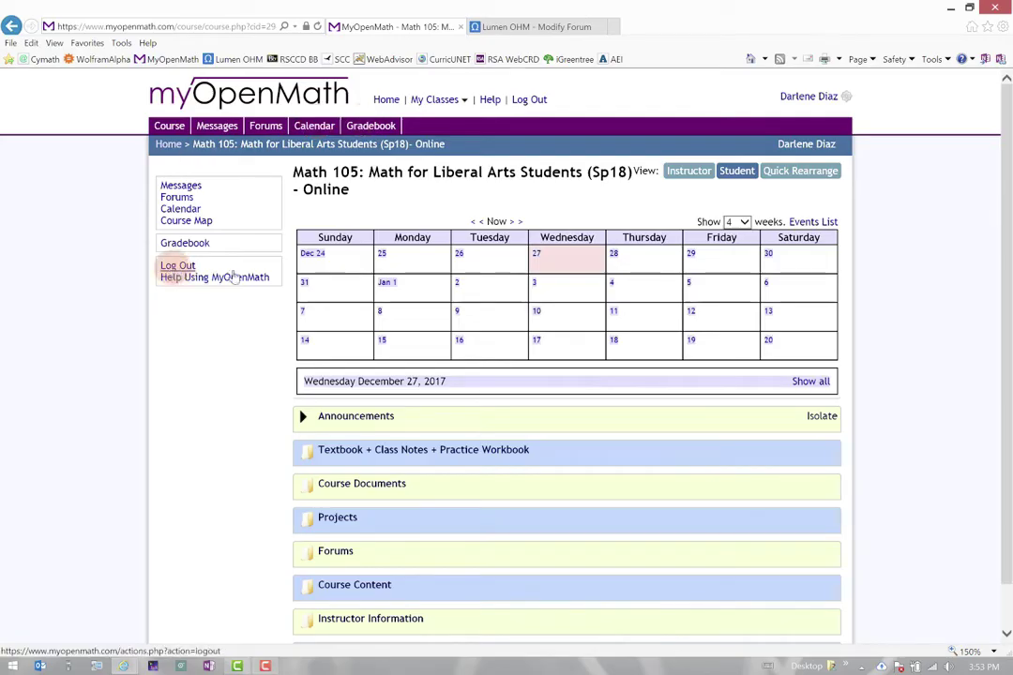
- Advance the course page calendar to the four weeks starting January 21
left_click(516, 221)
left_click(506, 387)
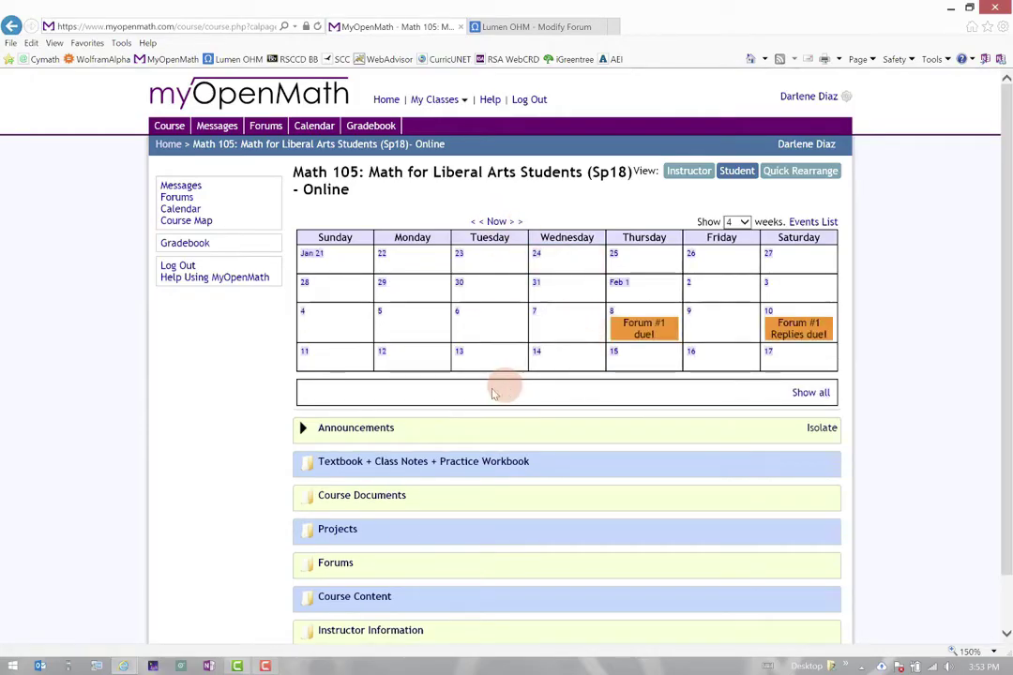
left_click(255, 432)
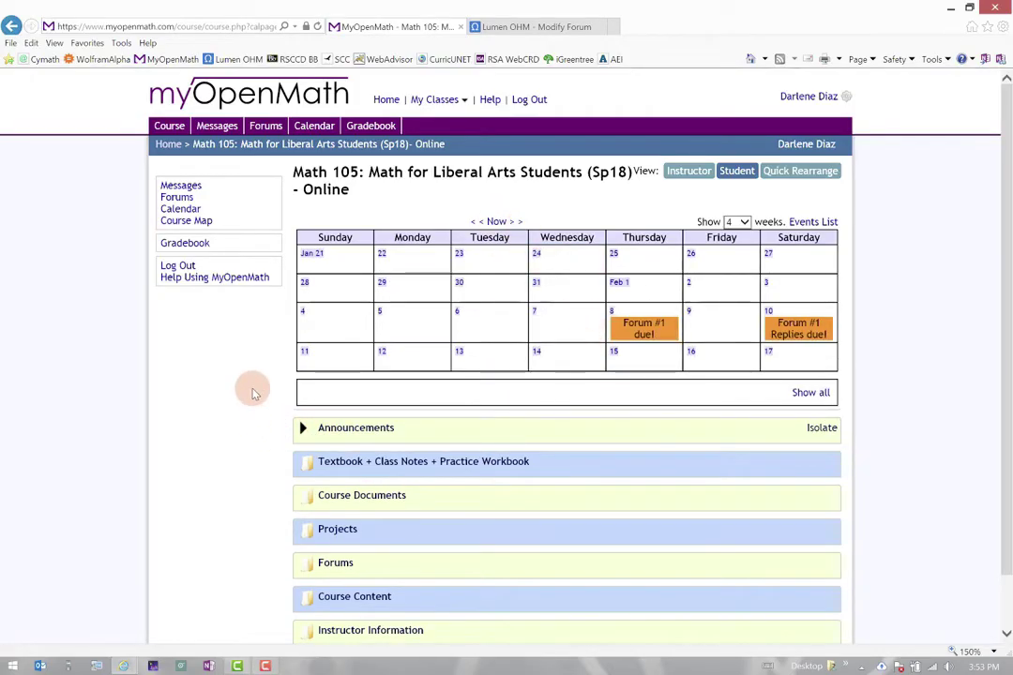
- Open the Forums folder among the course materials and look through the forums and their instructions
scroll(243, 375, "down", 1)
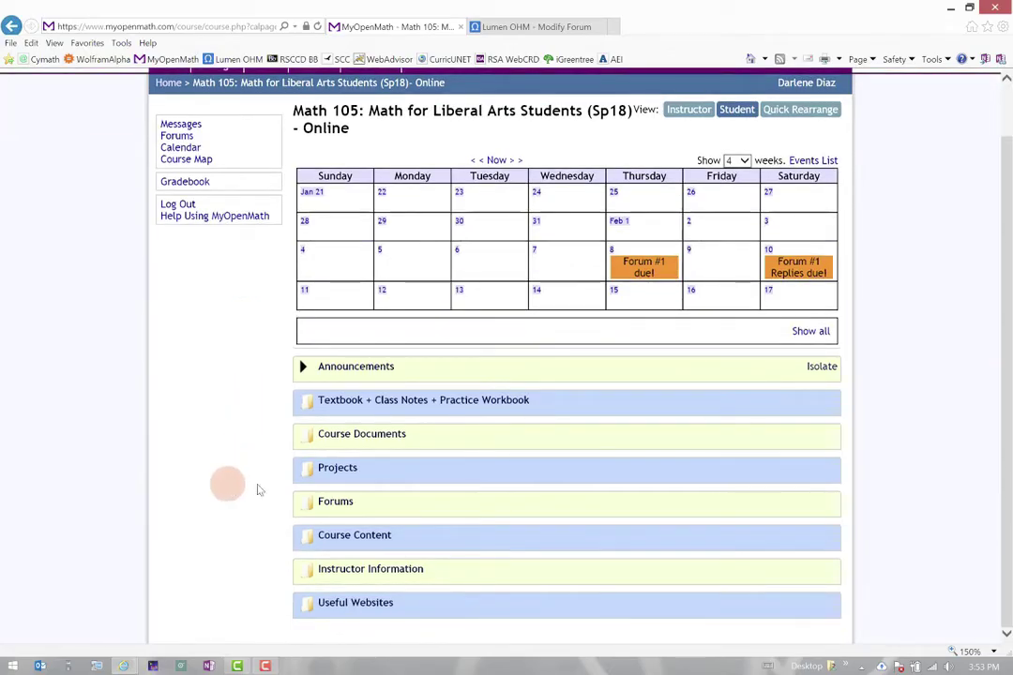
left_click(335, 502)
scroll(805, 370, "down", 10)
scroll(805, 368, "up", 10)
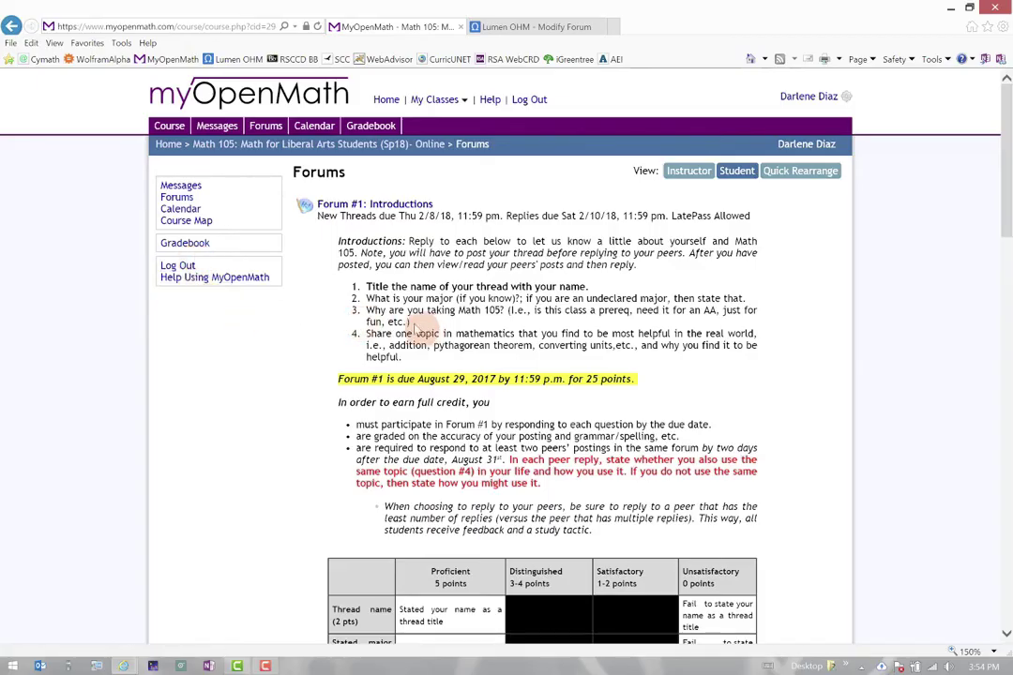
- Return to the Math 105 course page and reopen its Forums folder to examine the peer reply directions and rubrics
left_click(319, 144)
scroll(499, 382, "down", 1)
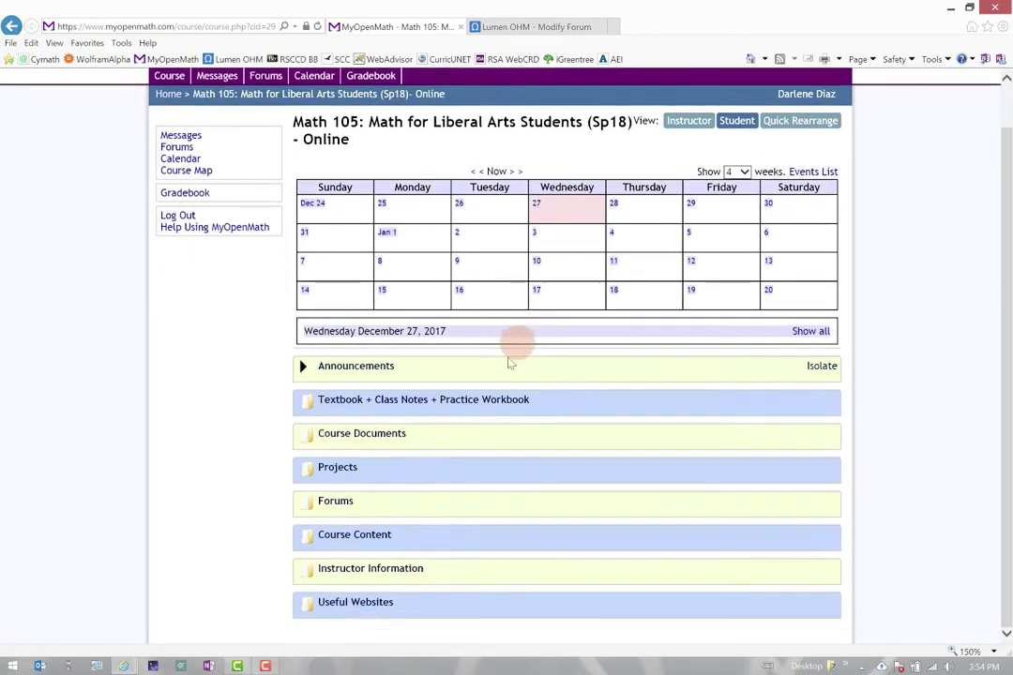
left_click(334, 501)
scroll(453, 312, "down", 2)
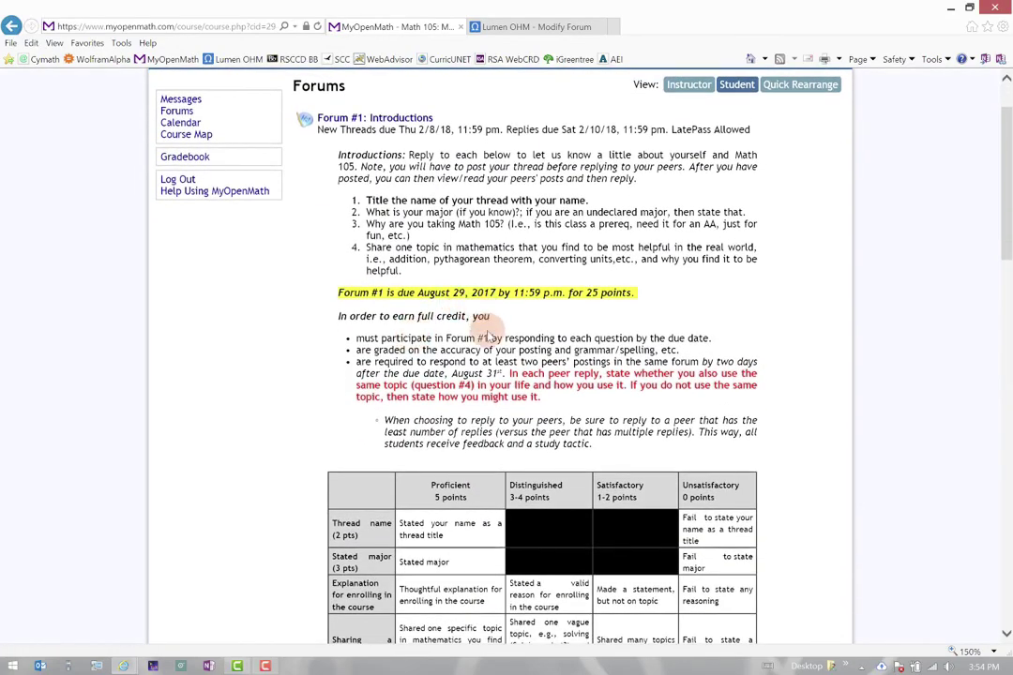
scroll(487, 336, "down", 8)
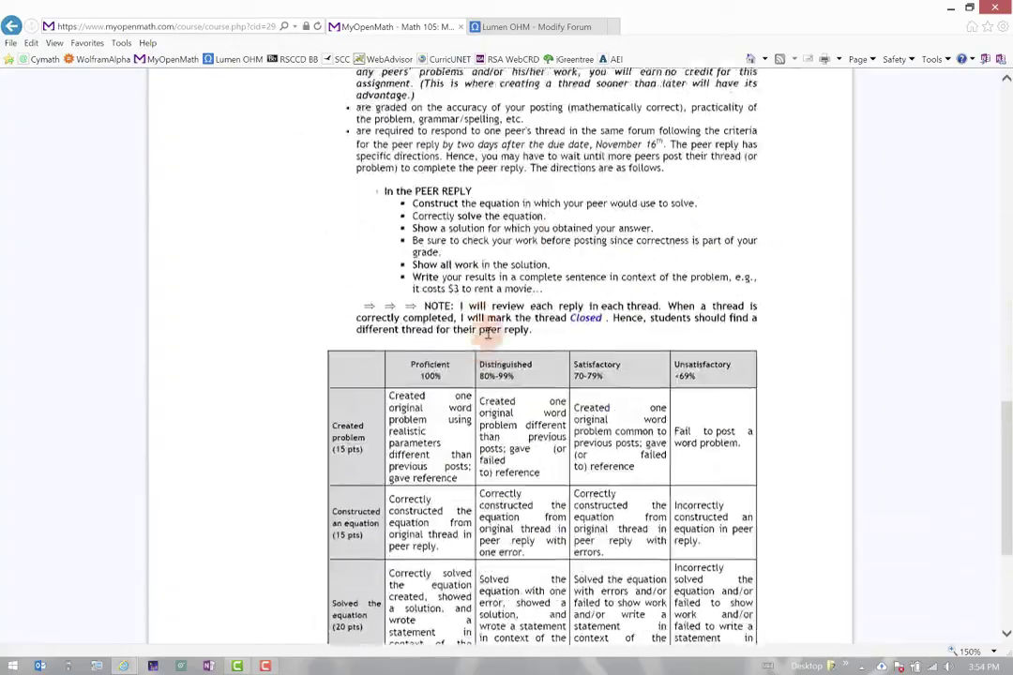